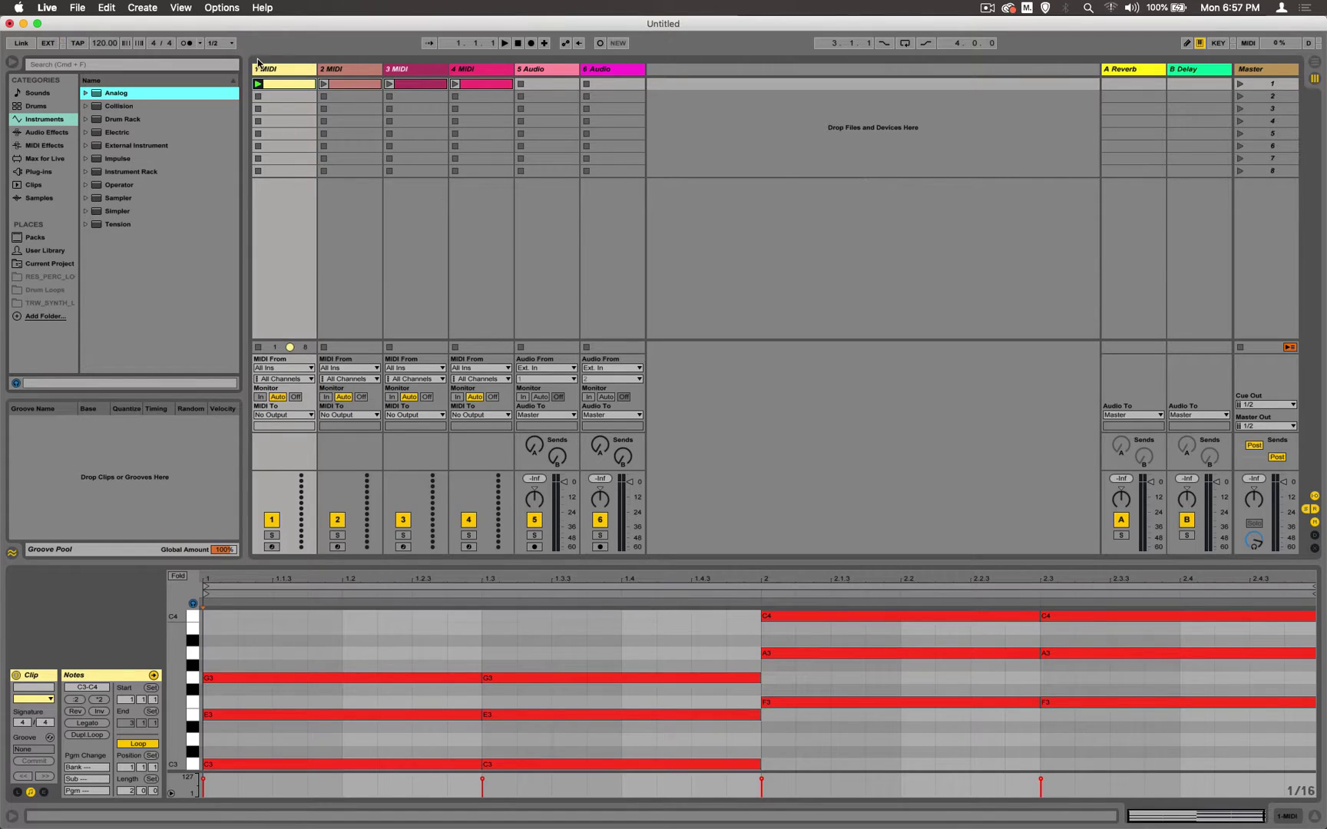
Review the notes of the clips on MIDI tracks 1, 2, 3 and 4
{"action": "left_click", "coordinate": [240, 591]}
{"action": "left_click", "coordinate": [342, 85]}
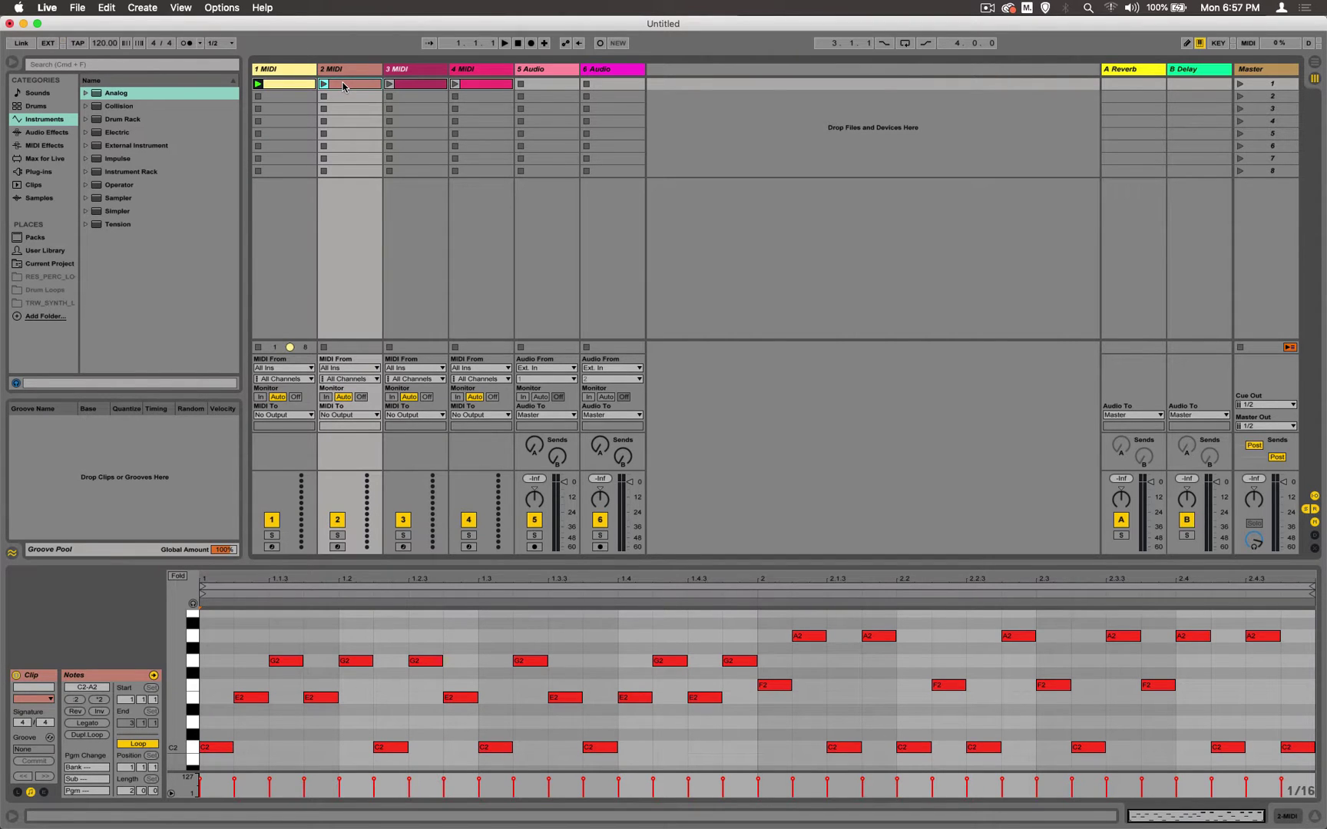
{"action": "left_click", "coordinate": [419, 71]}
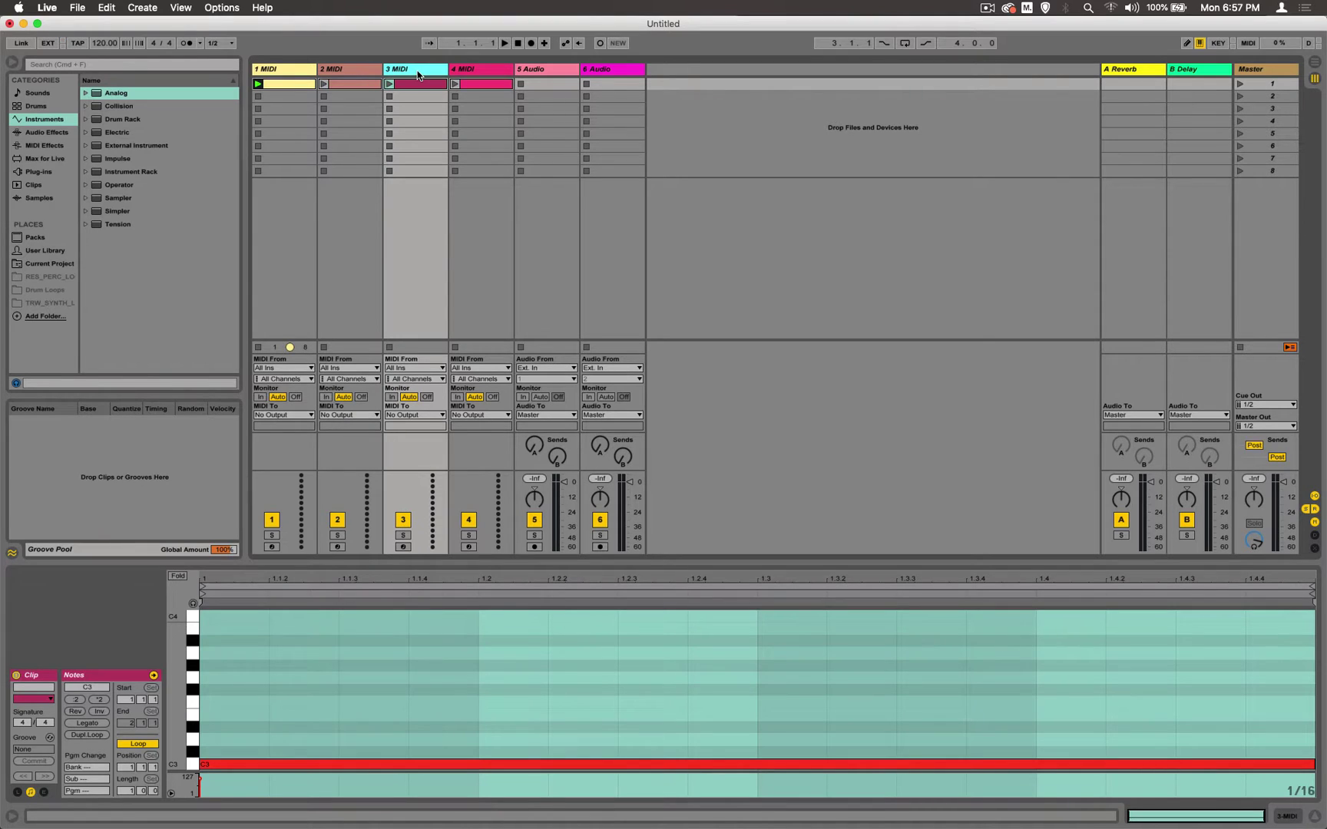
{"action": "left_click", "coordinate": [468, 74]}
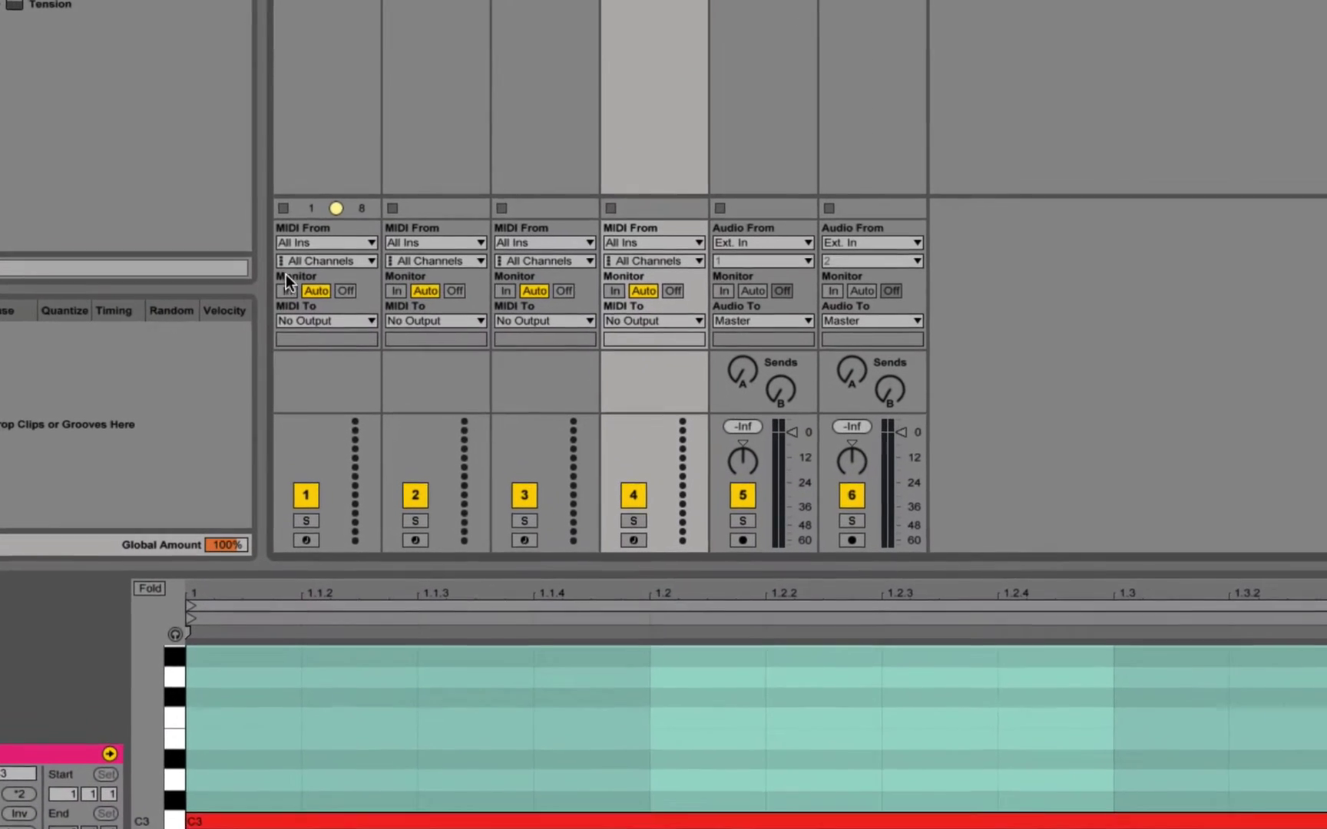
Route tracks 1 and 2 MIDI From and MIDI To to the wavestate
{"action": "left_click", "coordinate": [311, 241]}
{"action": "left_click", "coordinate": [311, 287]}
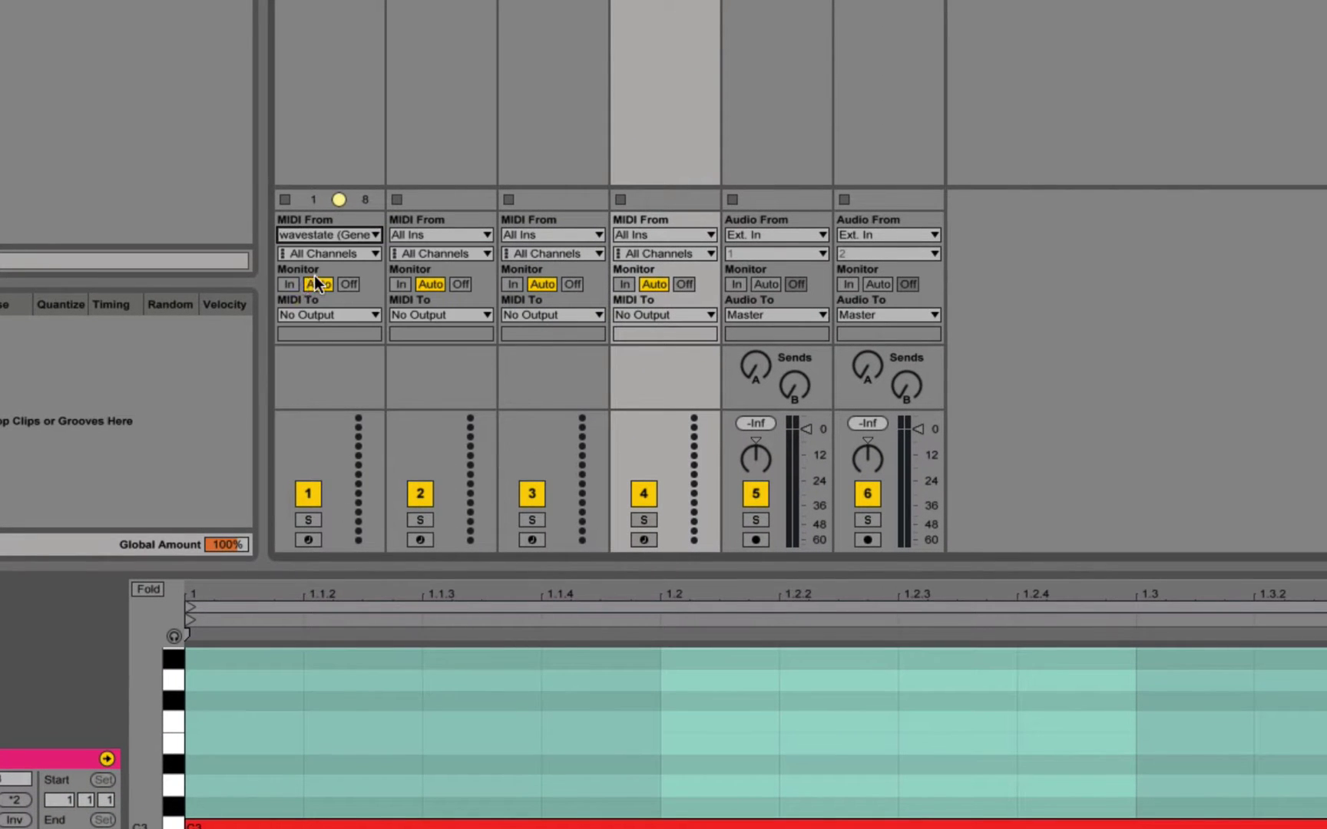
{"action": "left_click", "coordinate": [323, 314]}
{"action": "left_click", "coordinate": [329, 335]}
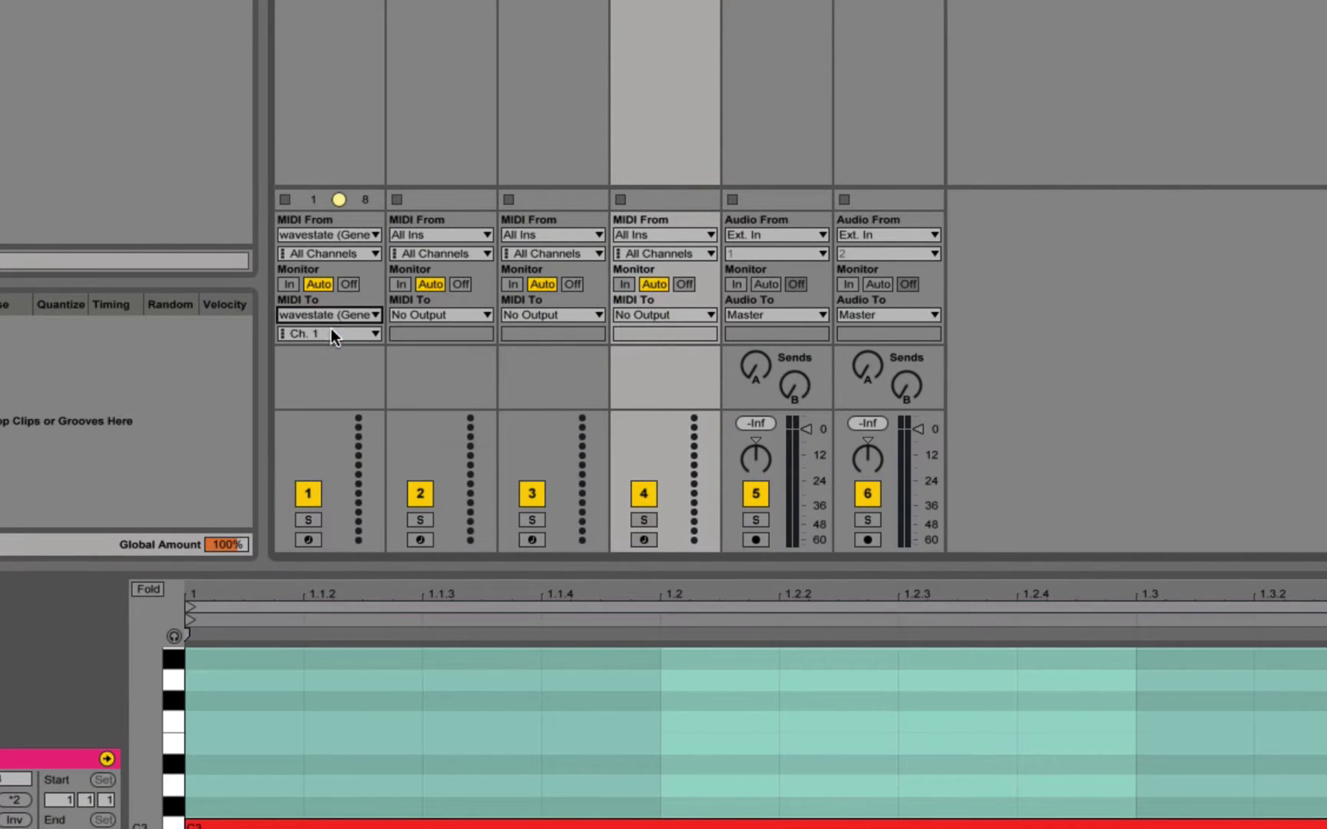
{"action": "left_click", "coordinate": [427, 234]}
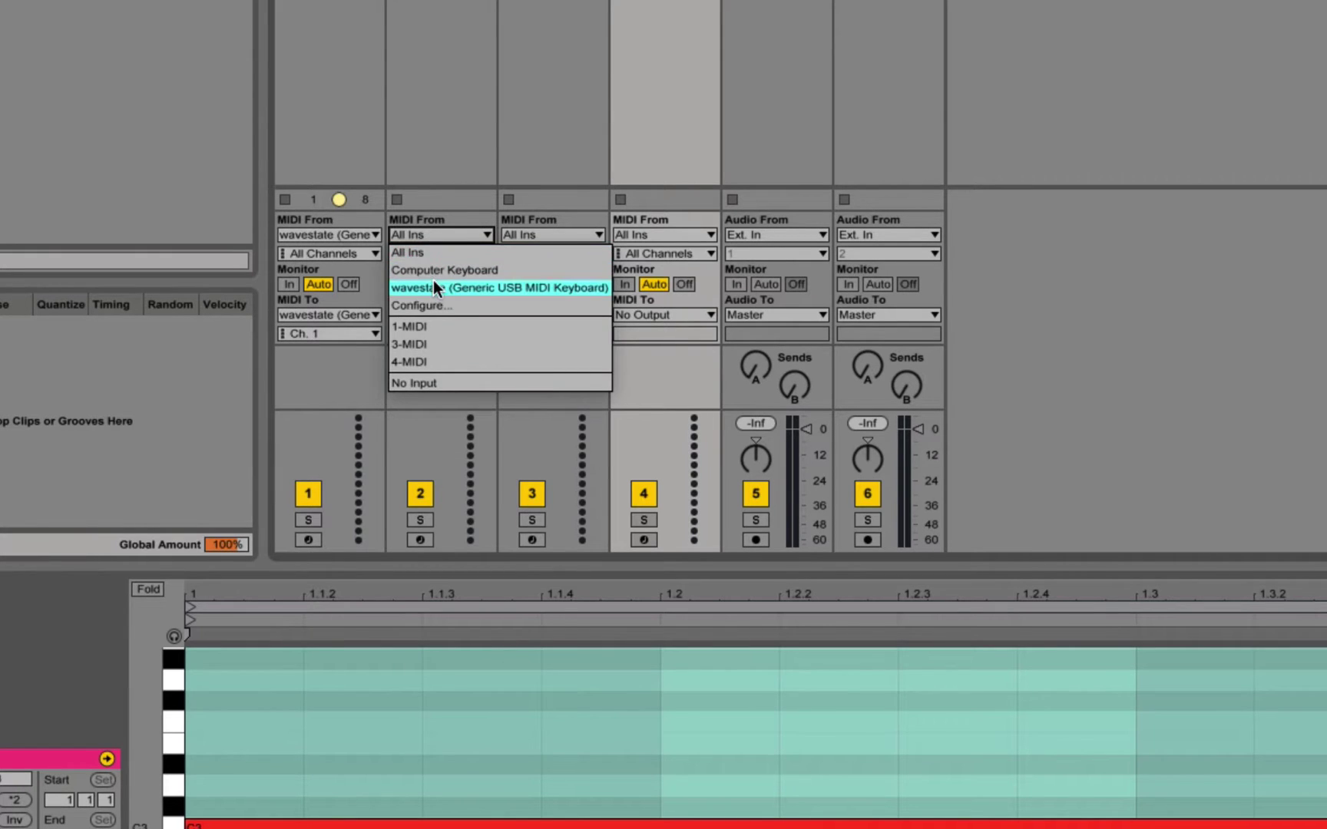
{"action": "left_click", "coordinate": [435, 288]}
{"action": "left_click", "coordinate": [440, 315]}
{"action": "left_click", "coordinate": [441, 331]}
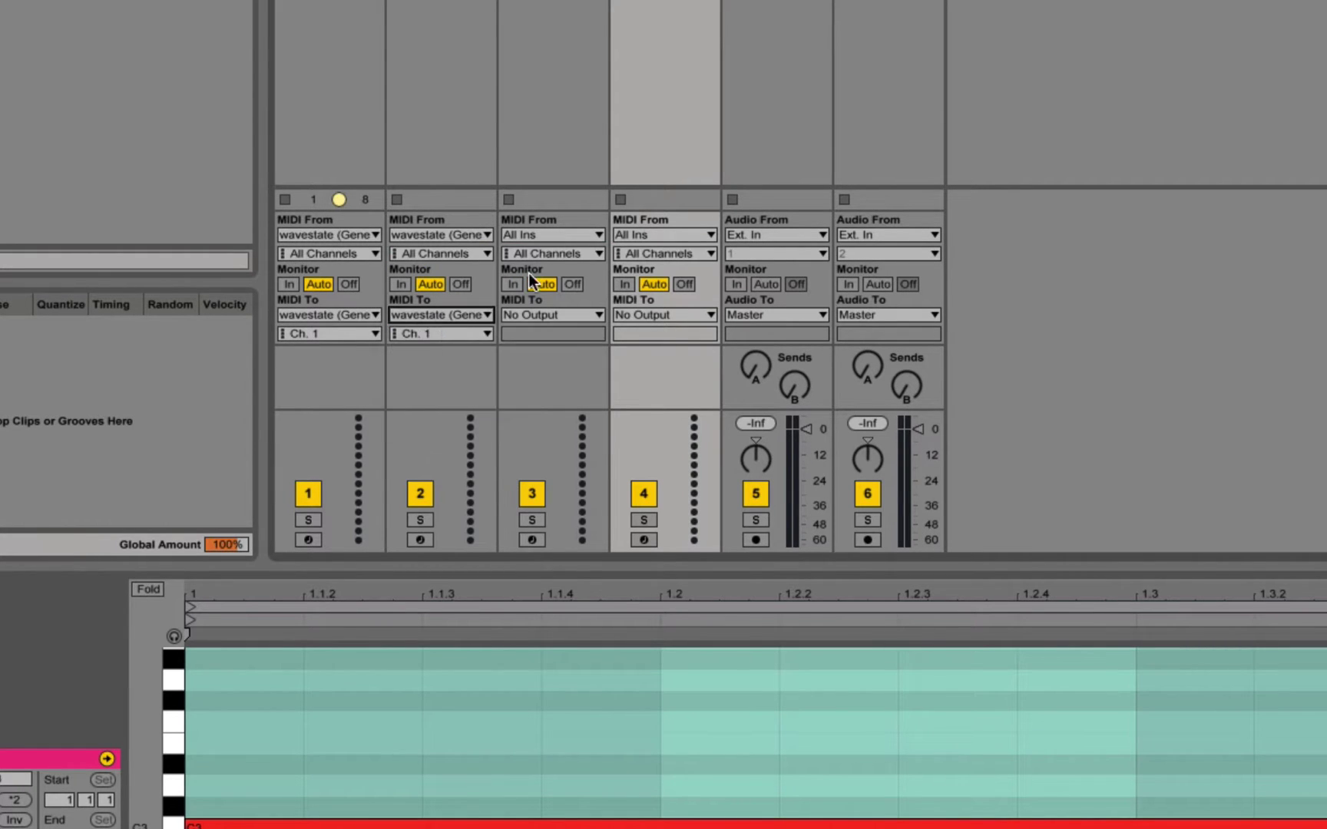
Route tracks 3 and 4 MIDI From and MIDI To to the wavestate
{"action": "left_click", "coordinate": [540, 235]}
{"action": "left_click", "coordinate": [550, 286]}
{"action": "left_click", "coordinate": [539, 314]}
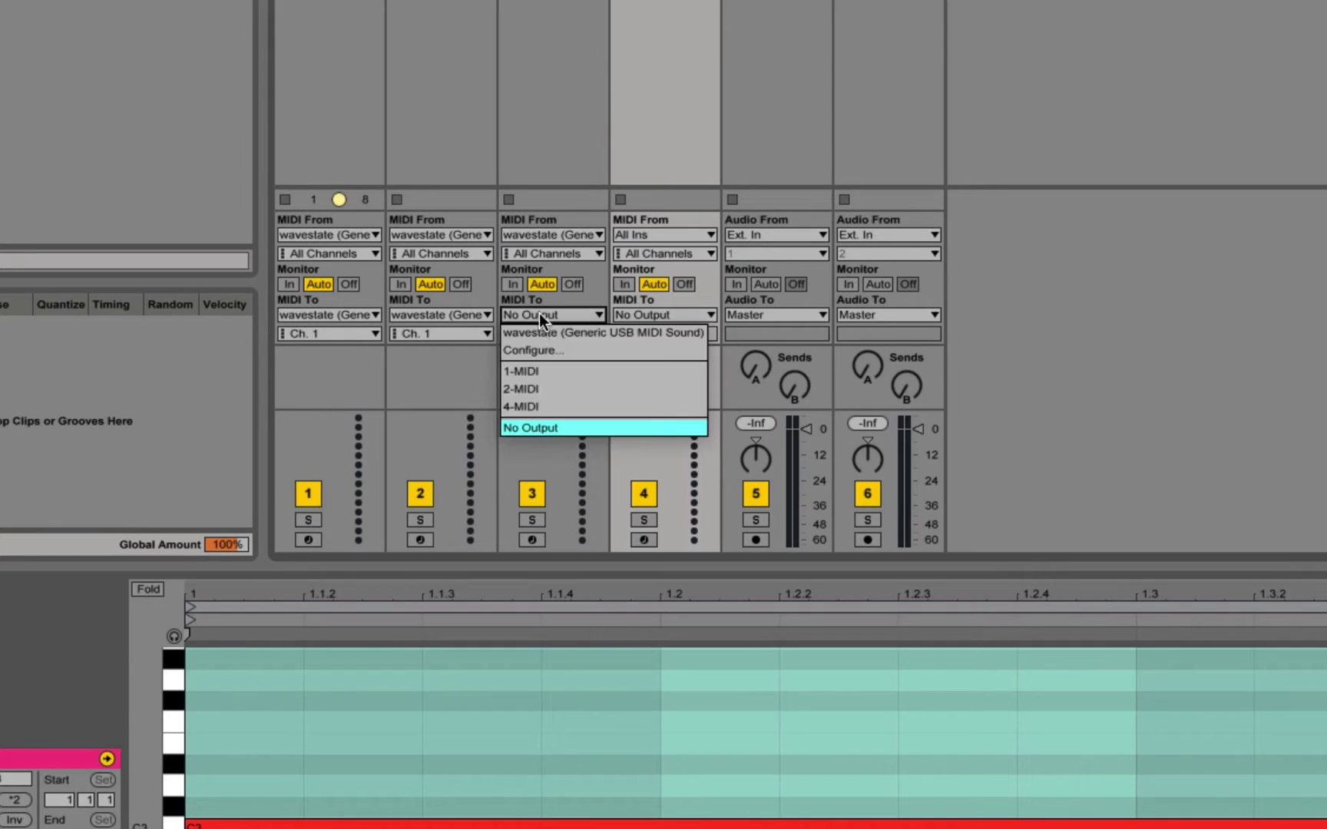
{"action": "left_click", "coordinate": [543, 334]}
{"action": "left_click", "coordinate": [628, 234]}
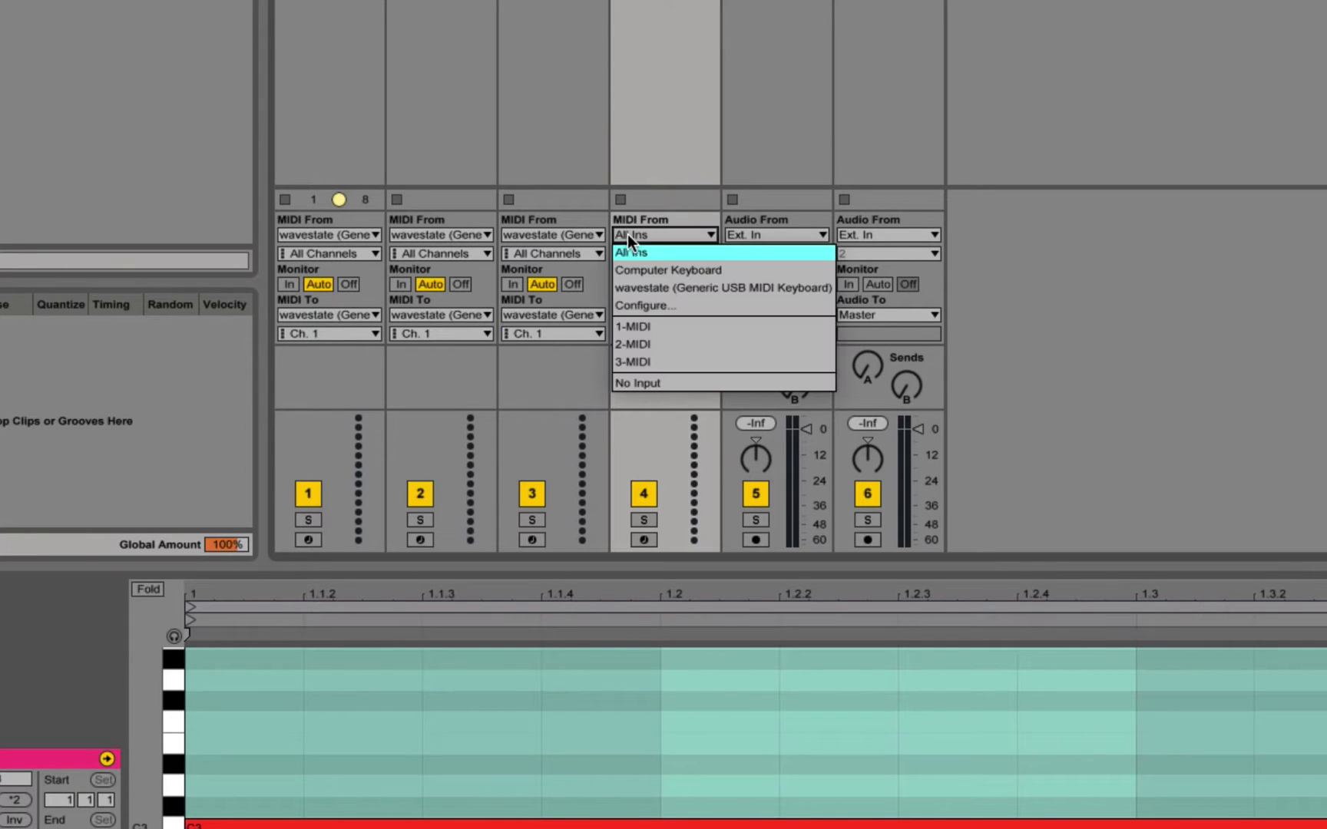
{"action": "left_click", "coordinate": [642, 285]}
{"action": "left_click", "coordinate": [660, 314]}
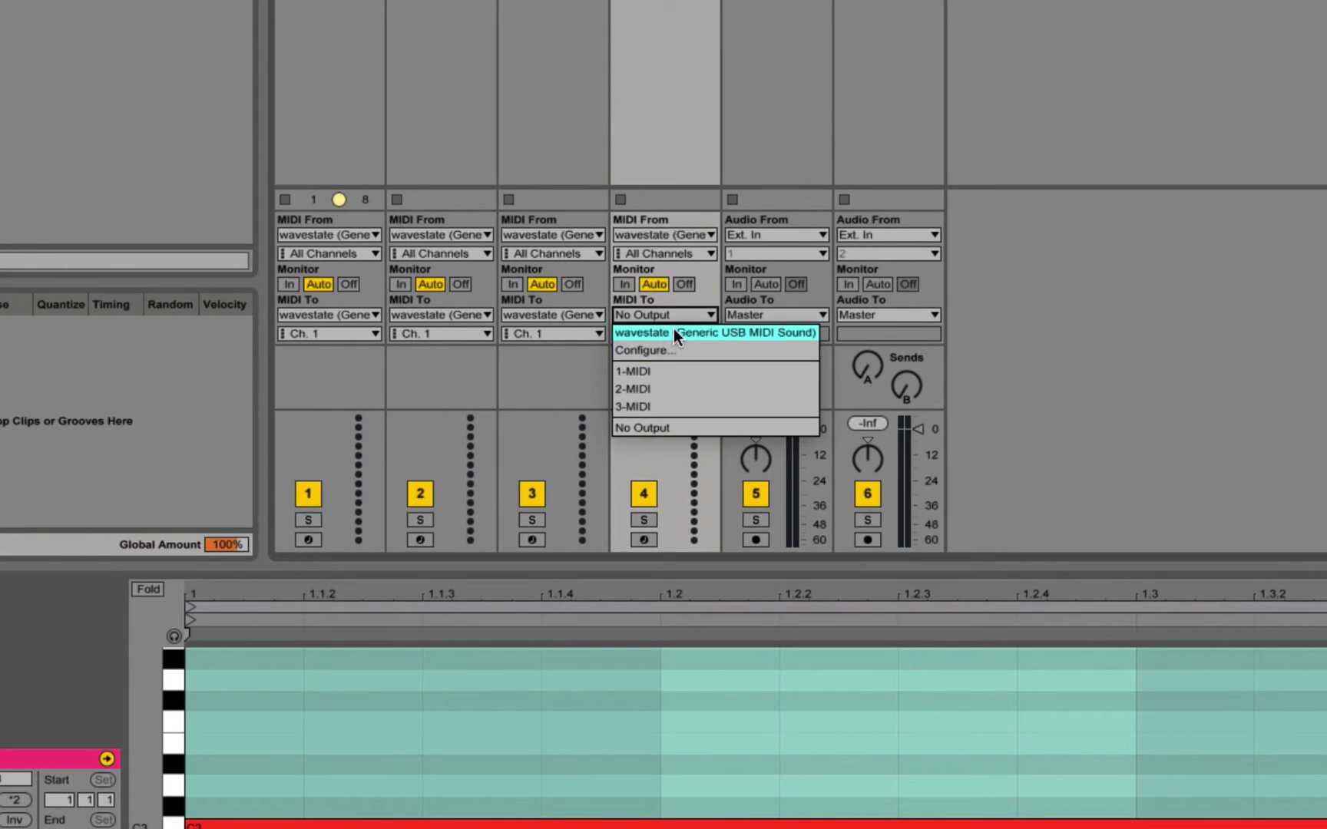
{"action": "left_click", "coordinate": [674, 329]}
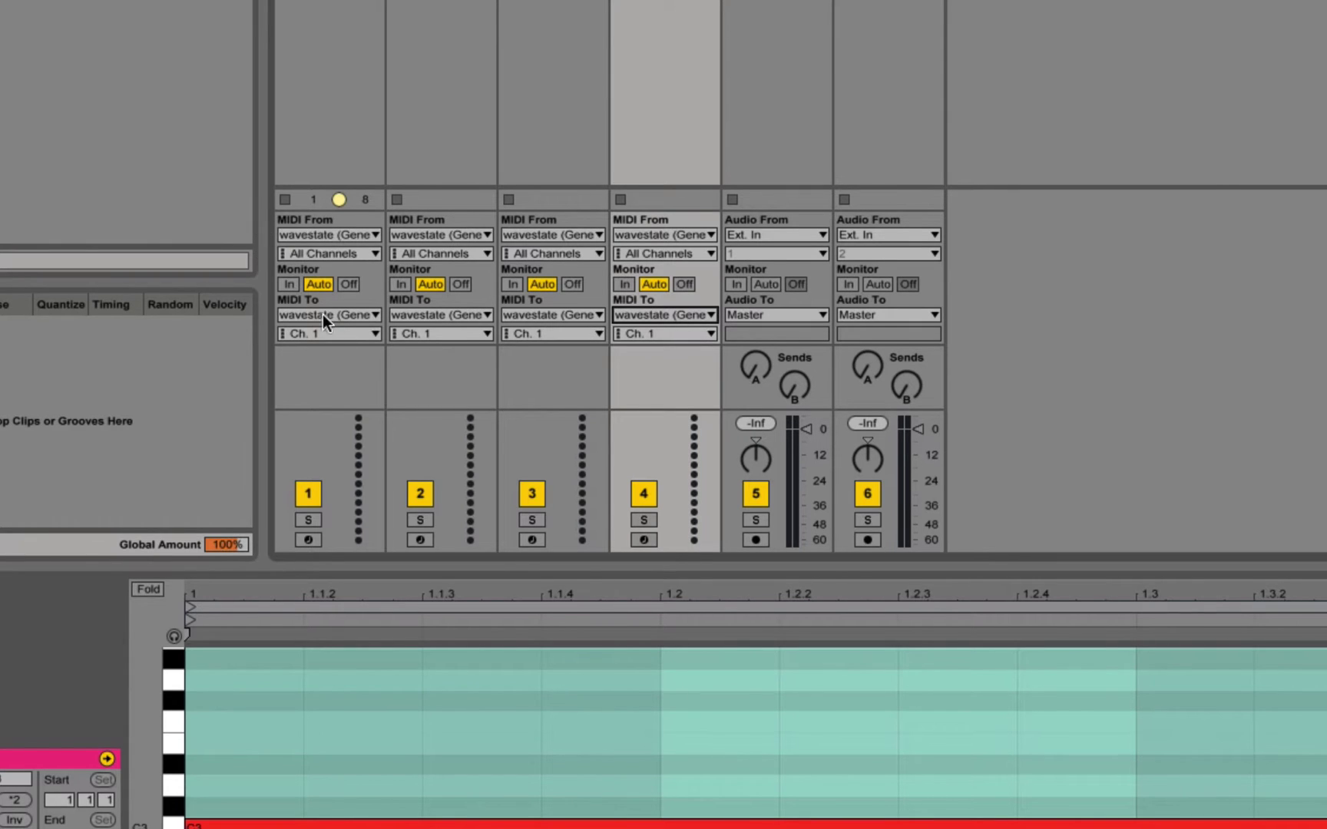
Set the MIDI To channels to Ch. 1, Ch. 2, Ch. 3 and Ch. 4 for tracks 1–4
{"action": "left_click", "coordinate": [314, 335]}
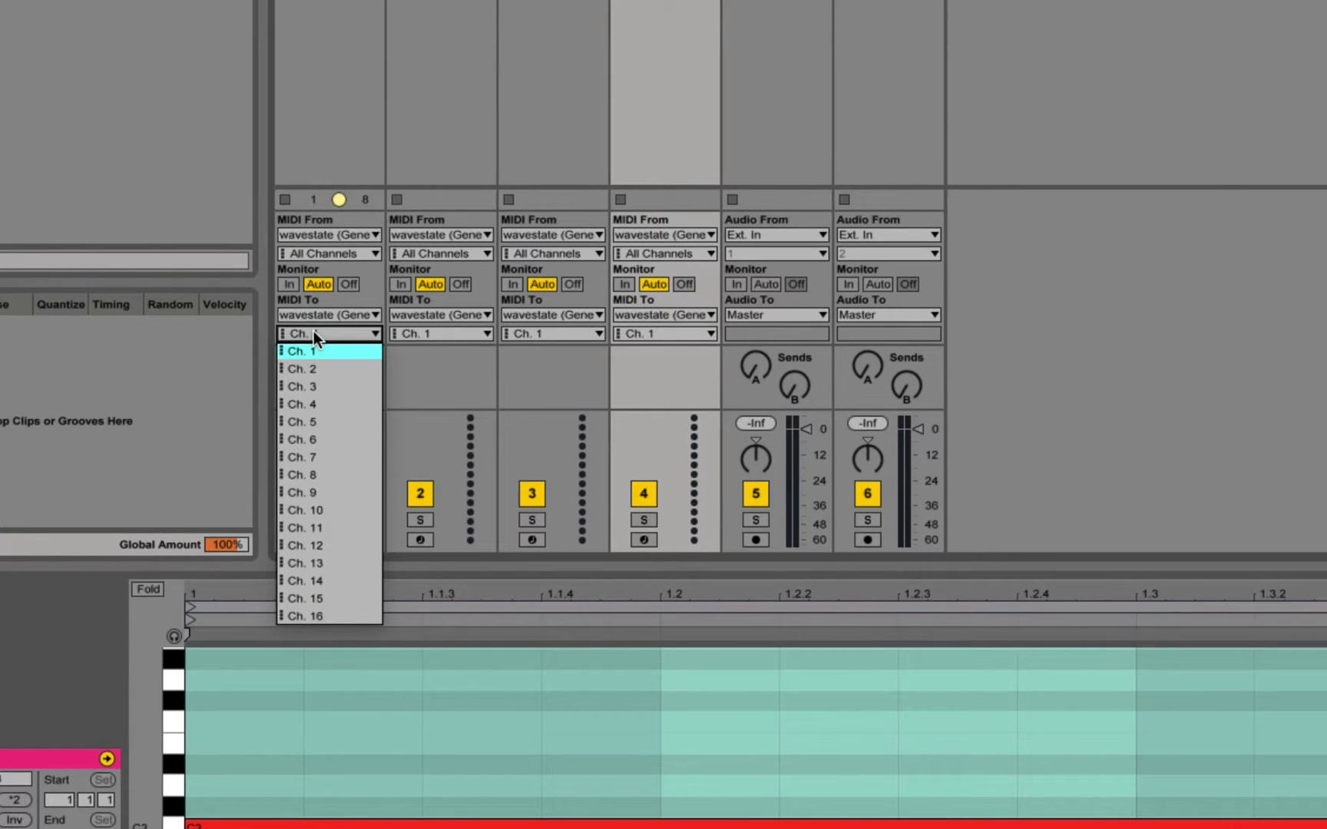
{"action": "left_click", "coordinate": [347, 333]}
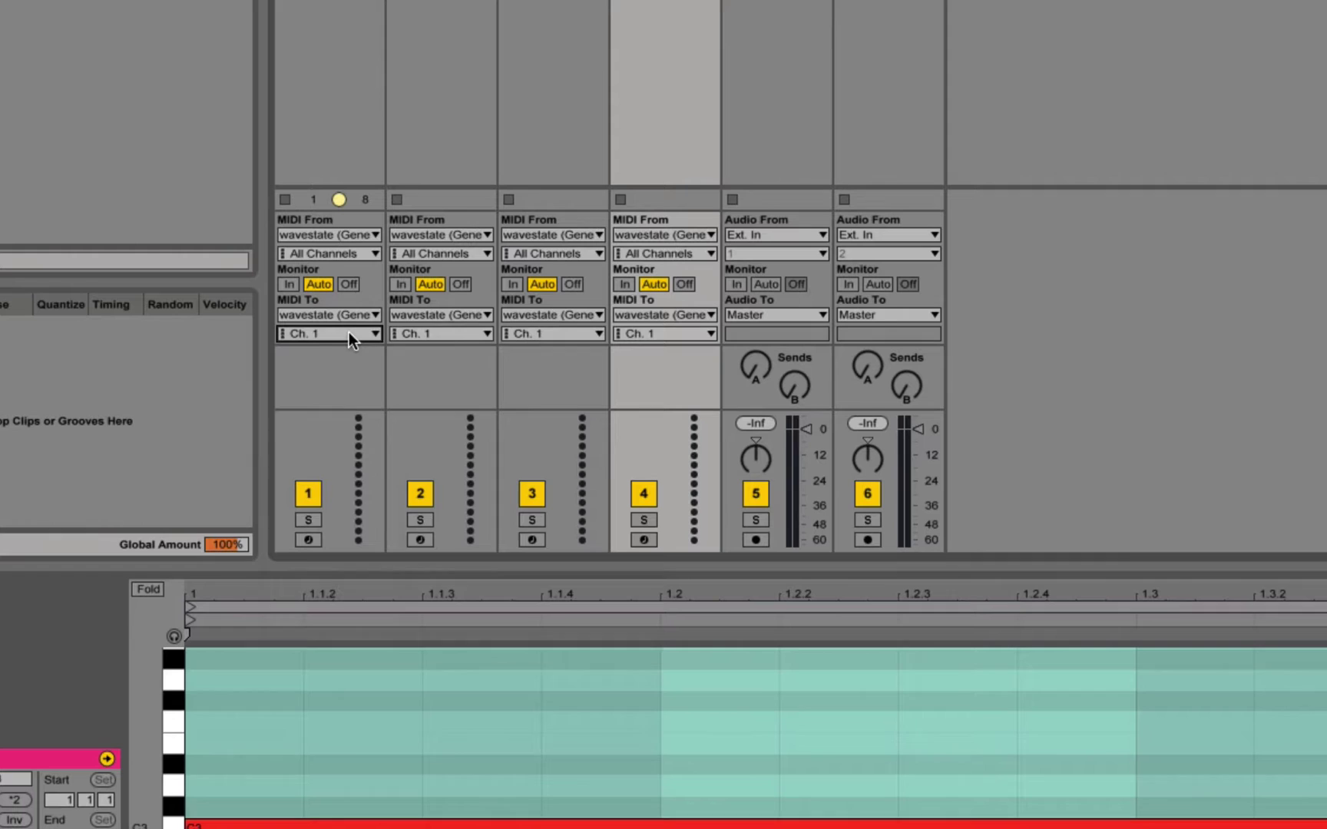
{"action": "left_click", "coordinate": [432, 334]}
{"action": "left_click", "coordinate": [426, 366]}
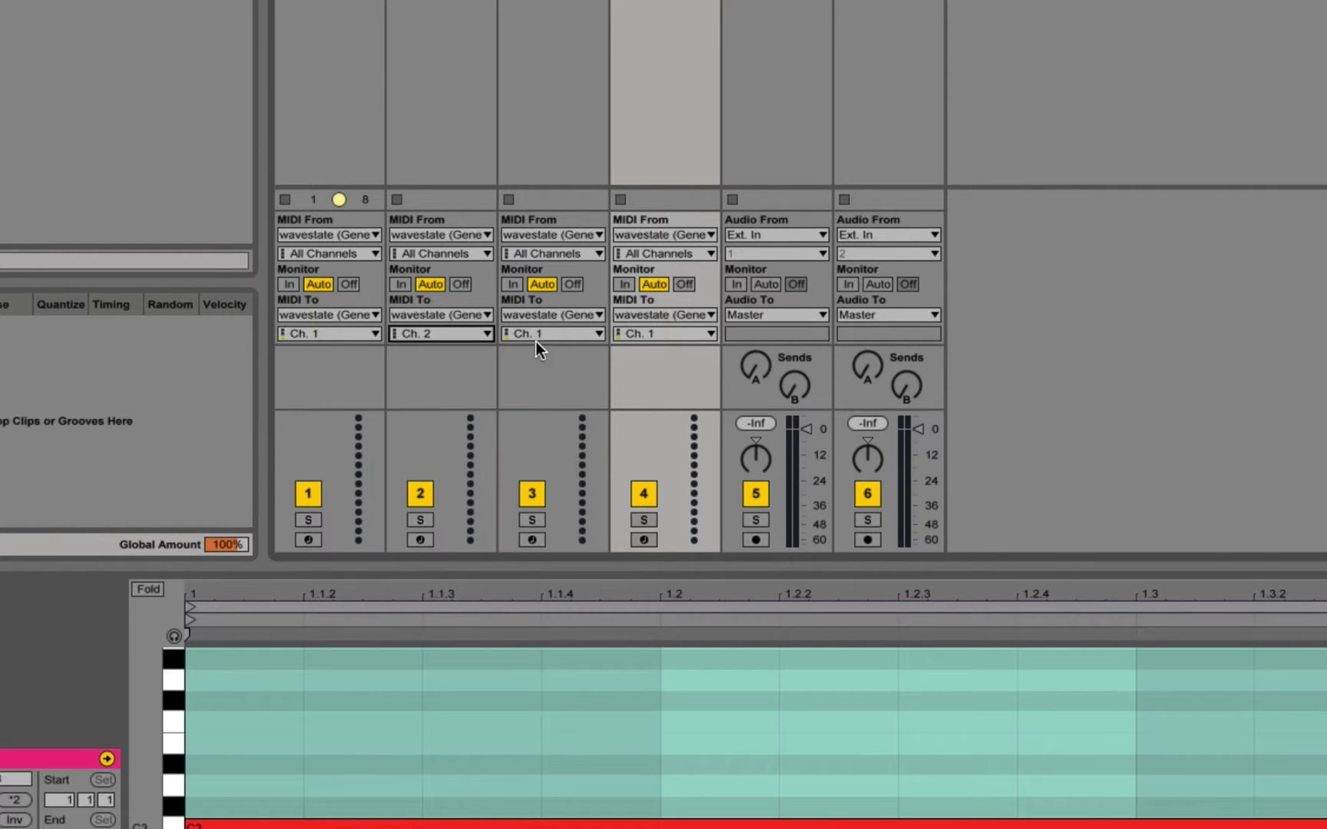
{"action": "left_click", "coordinate": [554, 334]}
{"action": "left_click", "coordinate": [556, 377]}
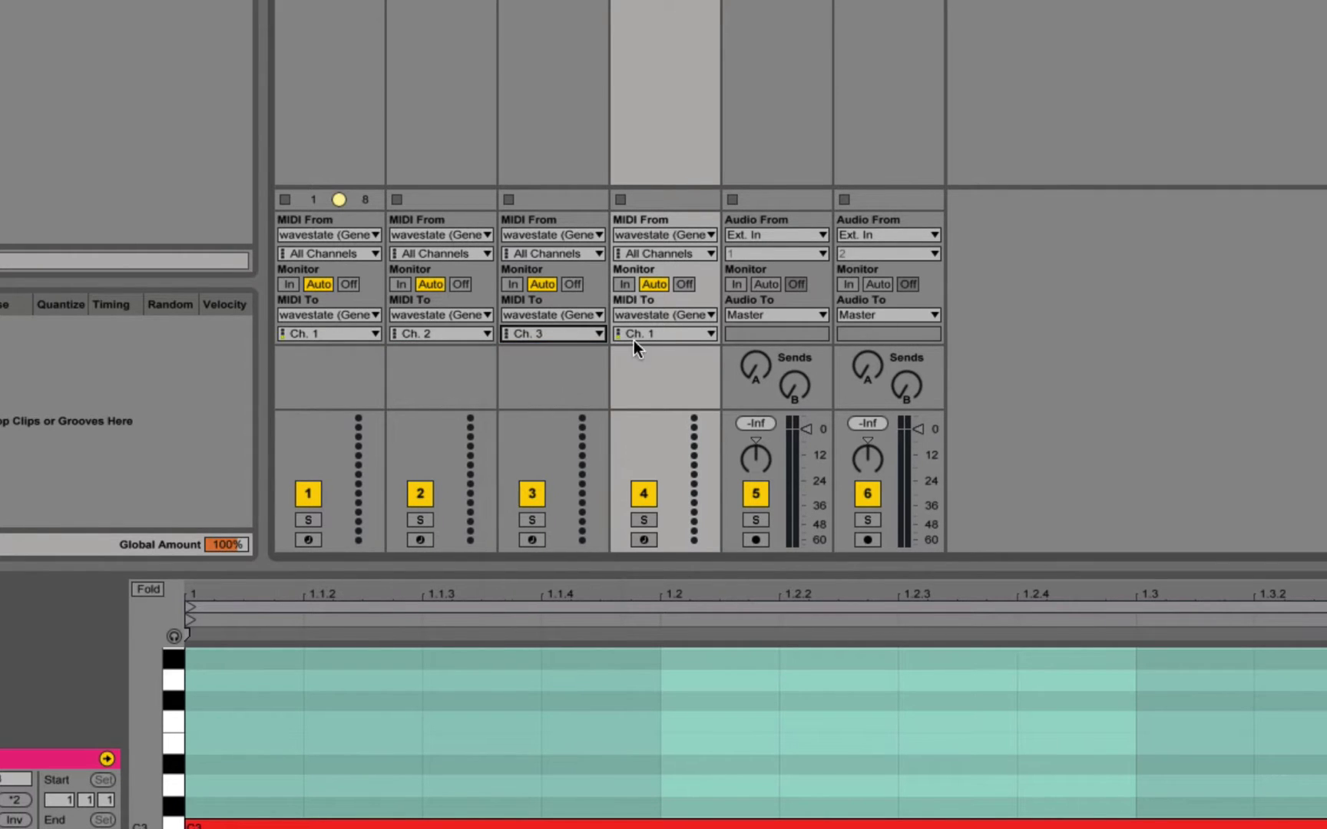
{"action": "left_click", "coordinate": [640, 334]}
{"action": "left_click", "coordinate": [648, 388]}
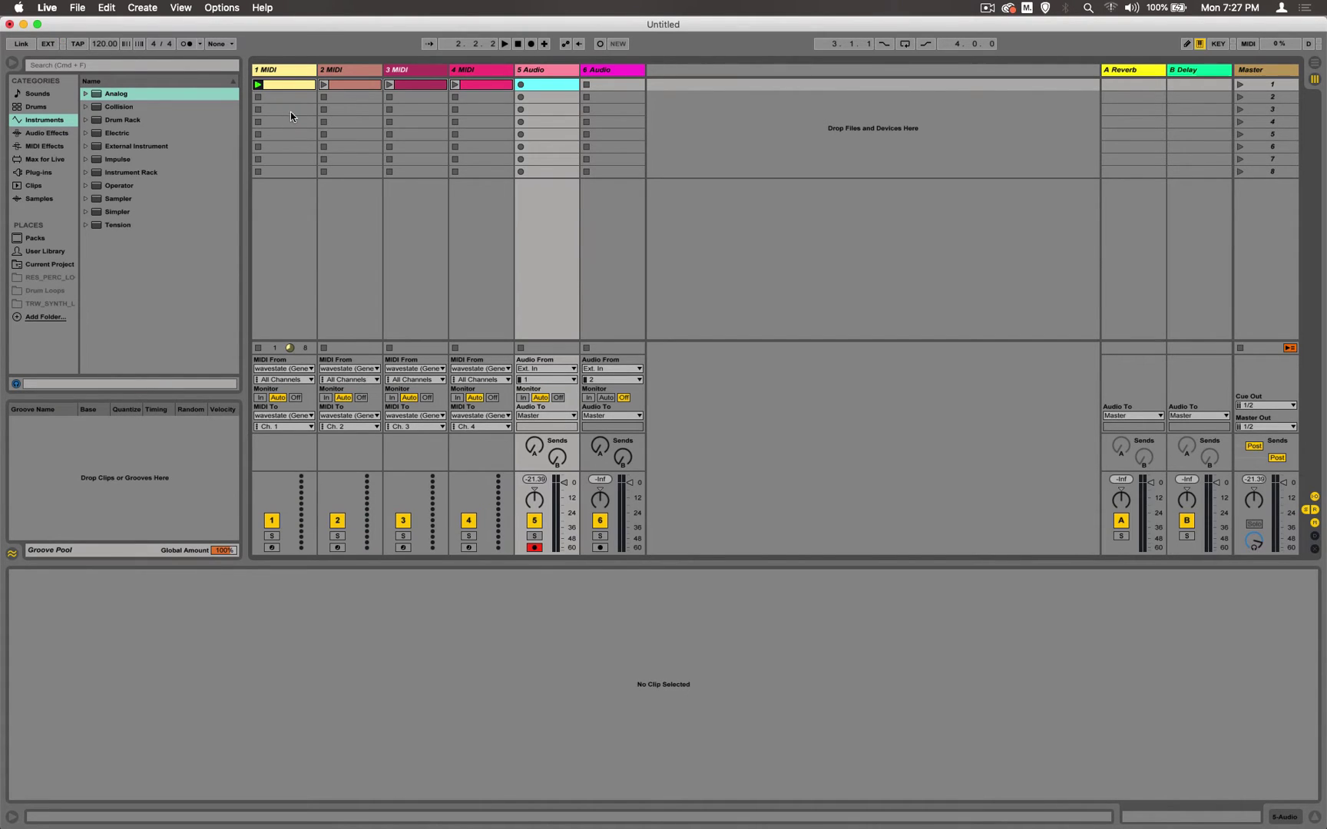
Record a new clip in 5 Audio's first slot and launch the 2 MIDI clip
{"action": "left_click", "coordinate": [522, 85]}
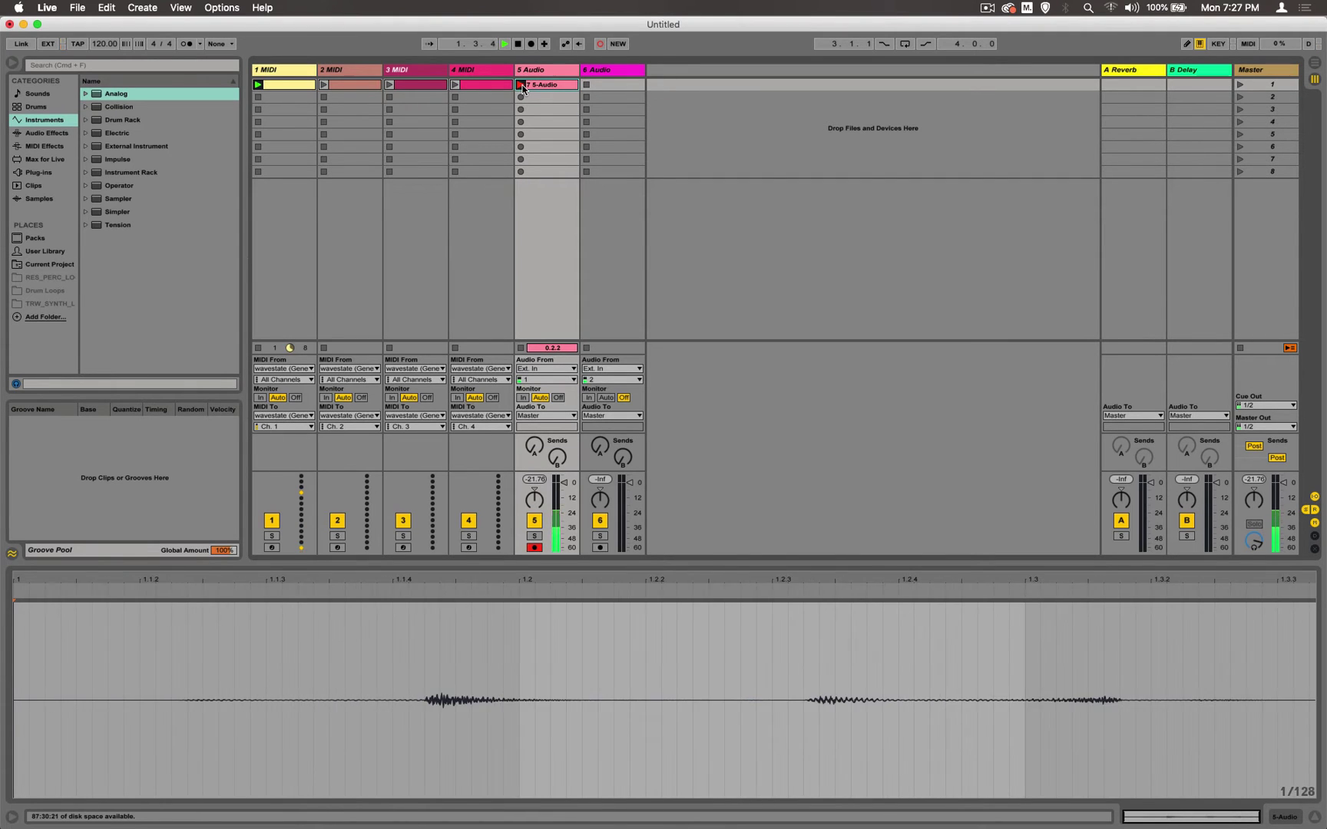
{"action": "left_click", "coordinate": [323, 85]}
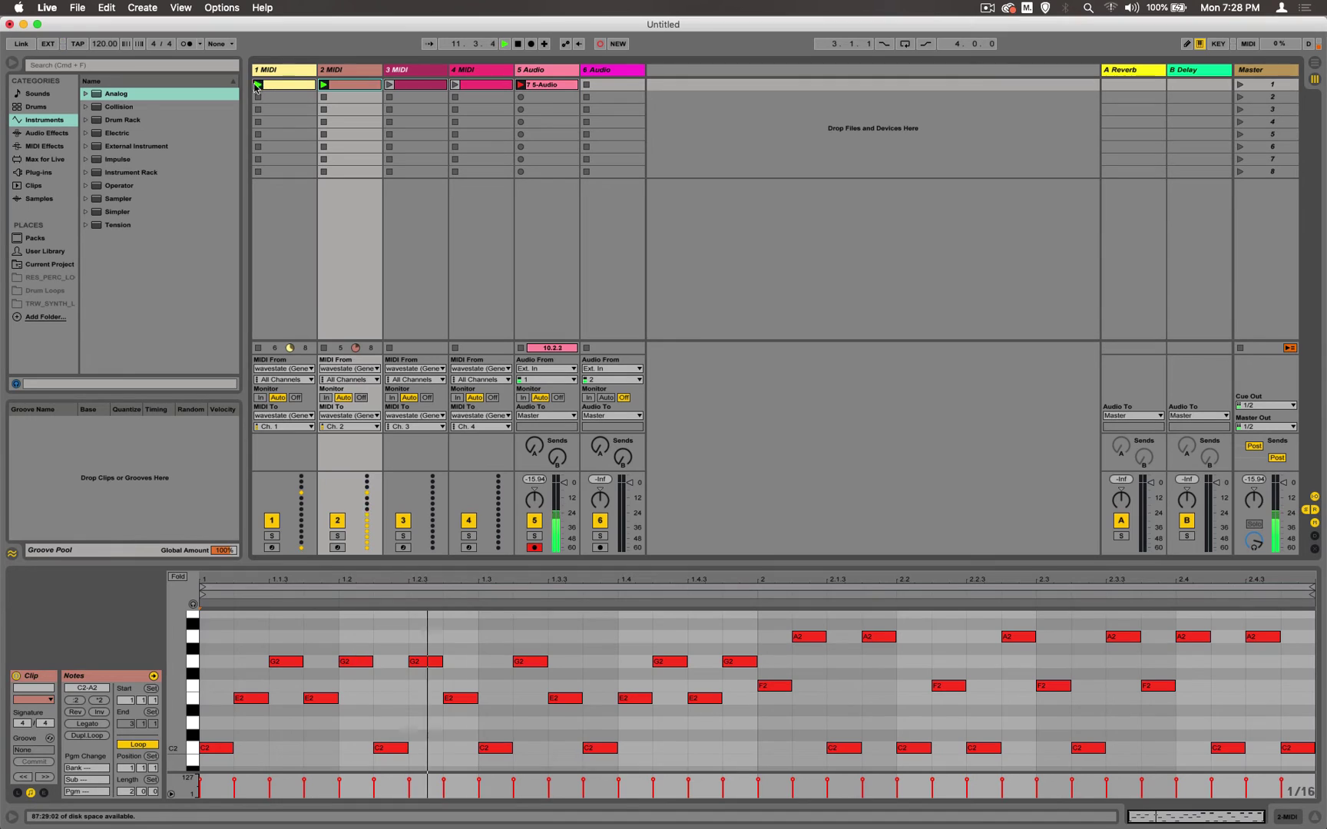
Launch the 3 MIDI and 4 MIDI clips while 5 Audio keeps recording
{"action": "left_click", "coordinate": [286, 72]}
{"action": "left_click", "coordinate": [340, 69]}
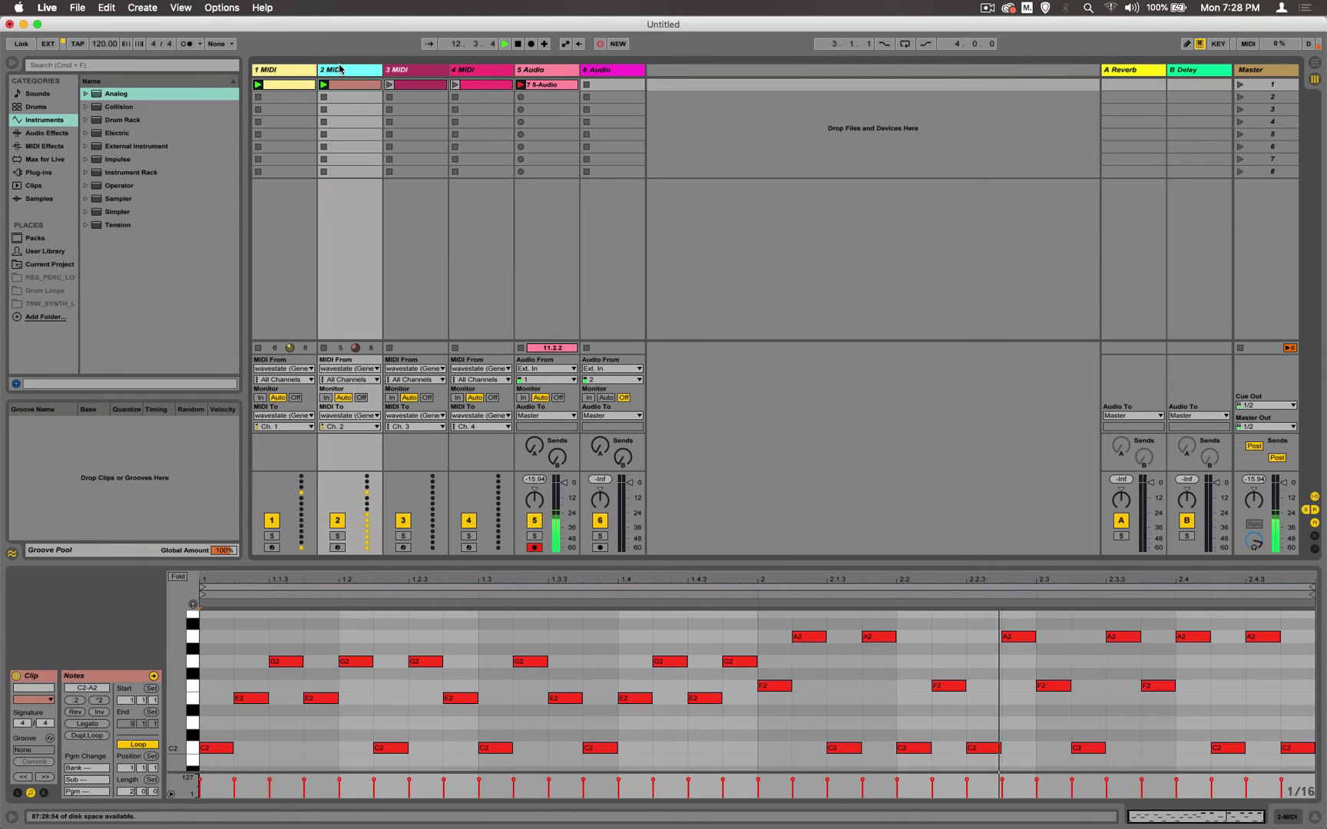
{"action": "left_click", "coordinate": [390, 85]}
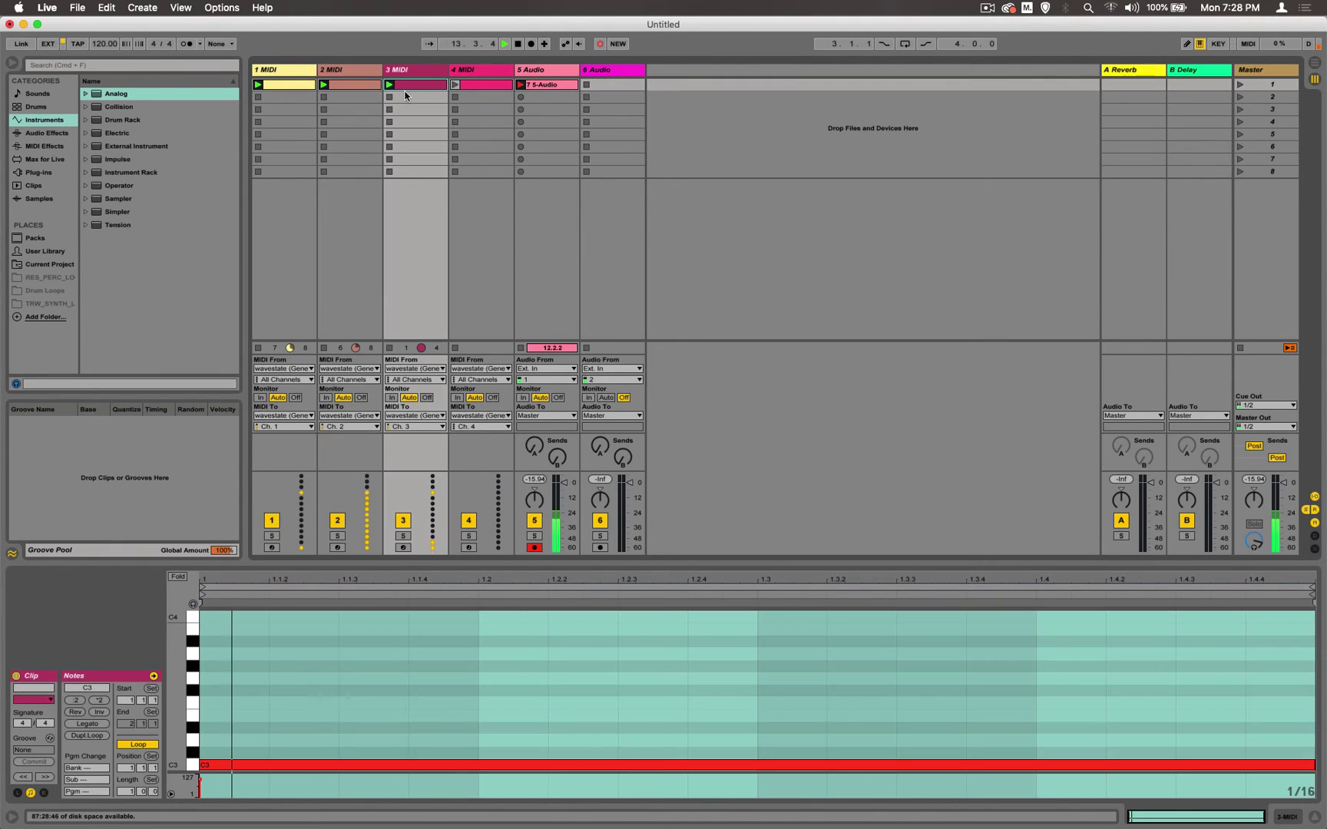
{"action": "left_click", "coordinate": [456, 85]}
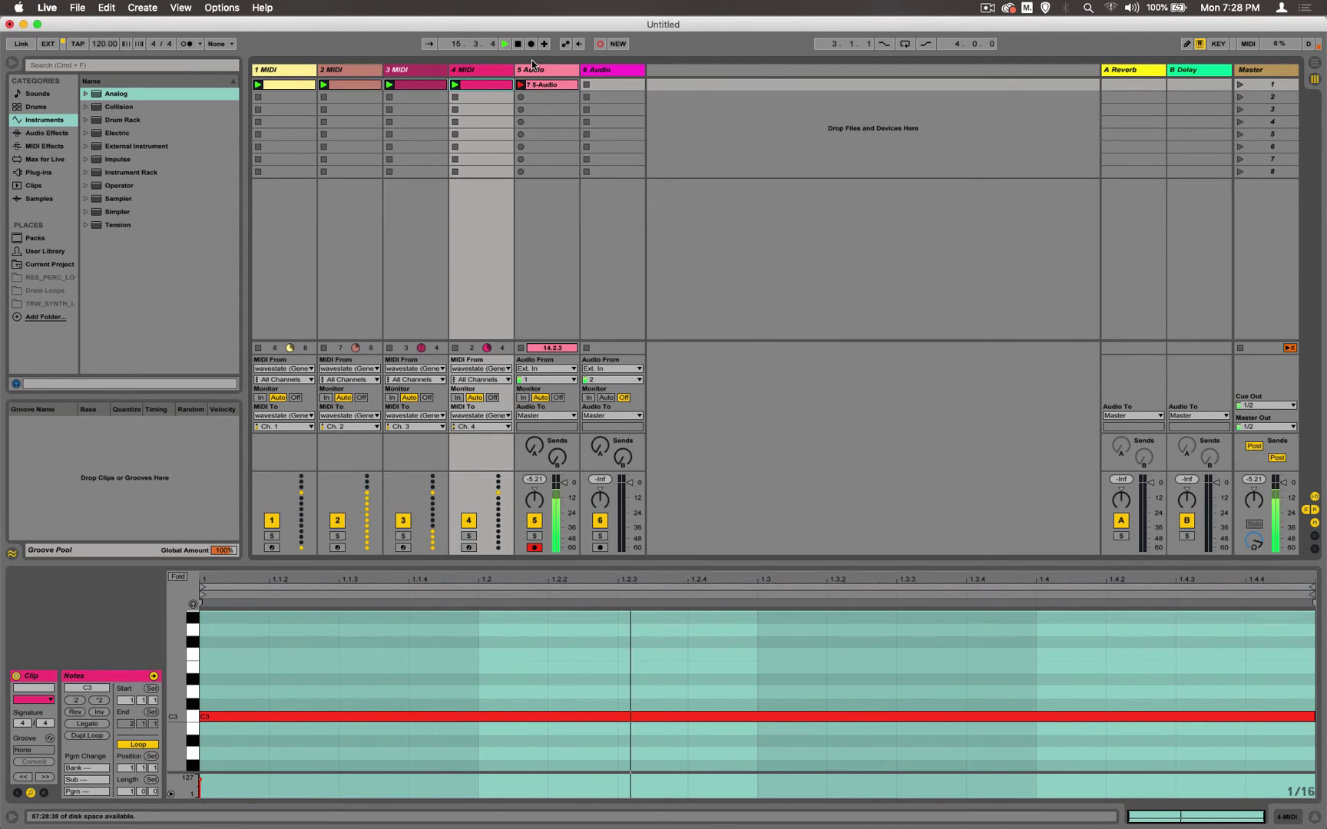
{"action": "left_click", "coordinate": [539, 85]}
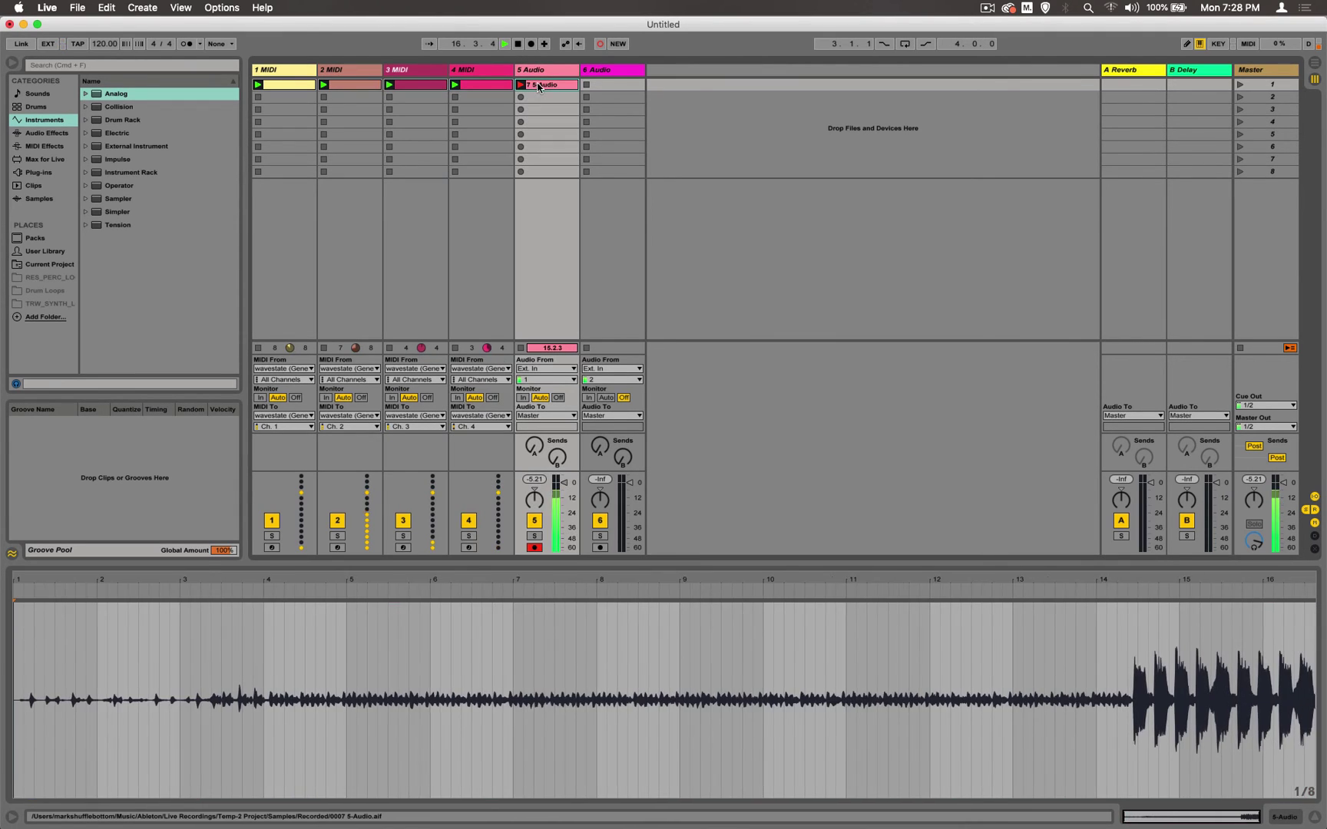
Stop the MIDI clips one by one, from track 4 back to track 1
{"action": "left_click", "coordinate": [456, 97]}
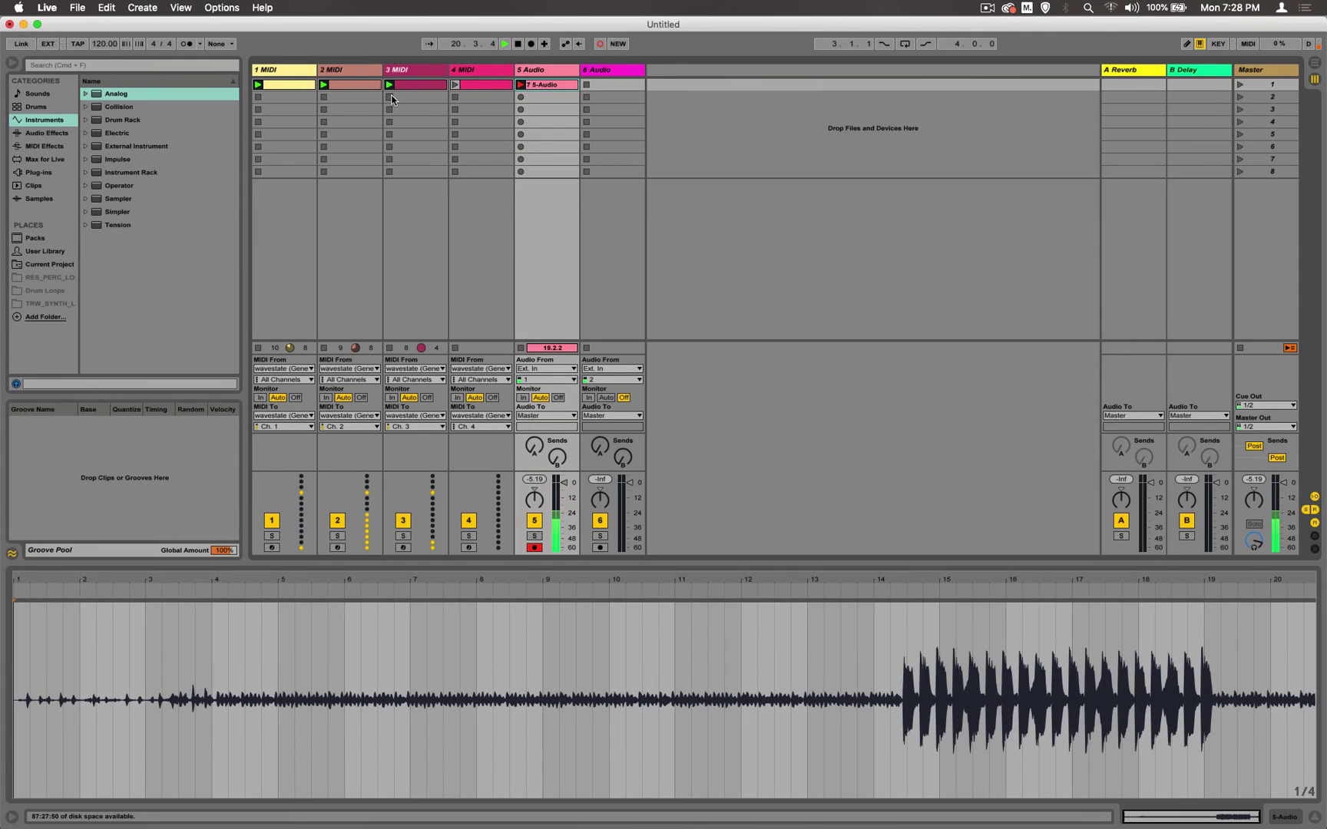
{"action": "left_click", "coordinate": [390, 97]}
{"action": "left_click", "coordinate": [324, 97]}
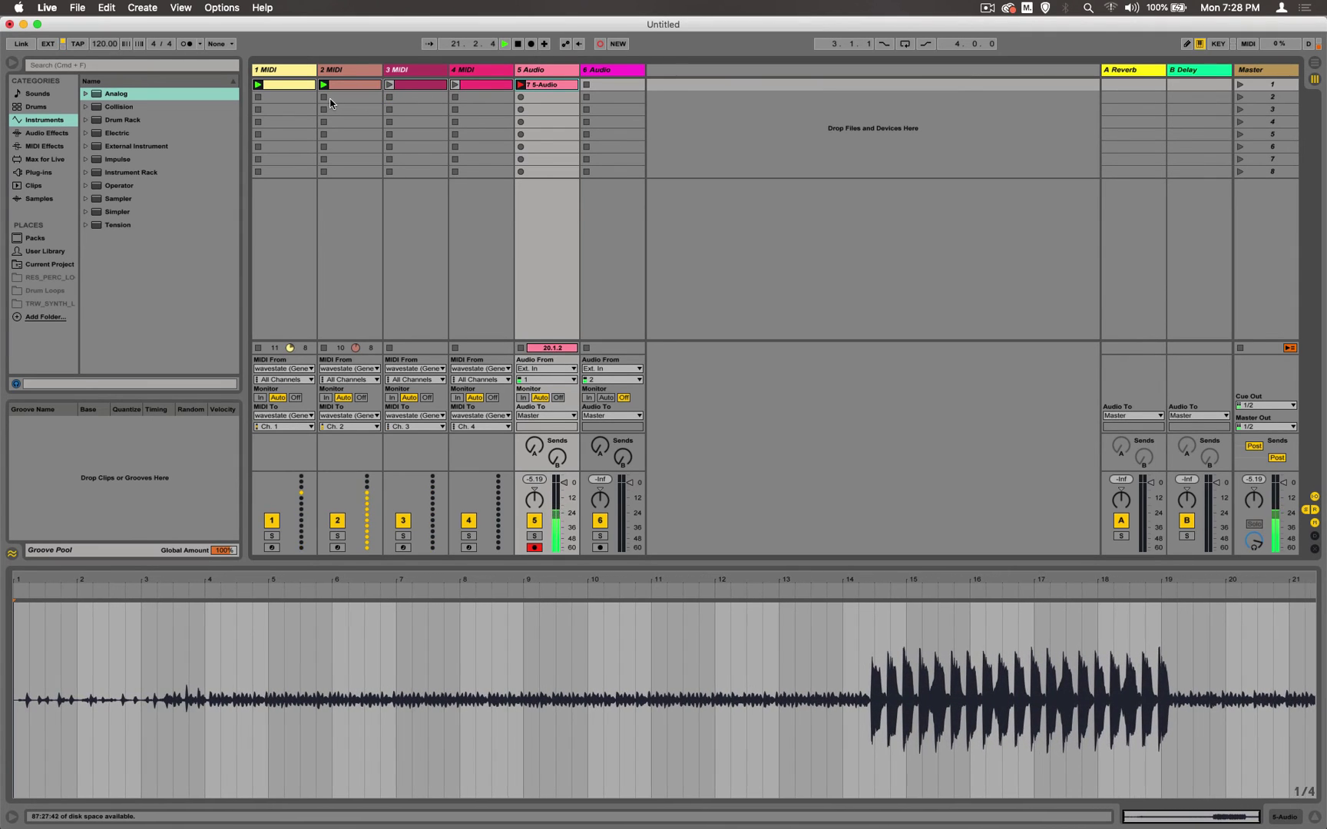
{"action": "left_click", "coordinate": [259, 98]}
Stop the transport to finish recording the 0007 5-Audio.aif clip
{"action": "left_click", "coordinate": [518, 44]}
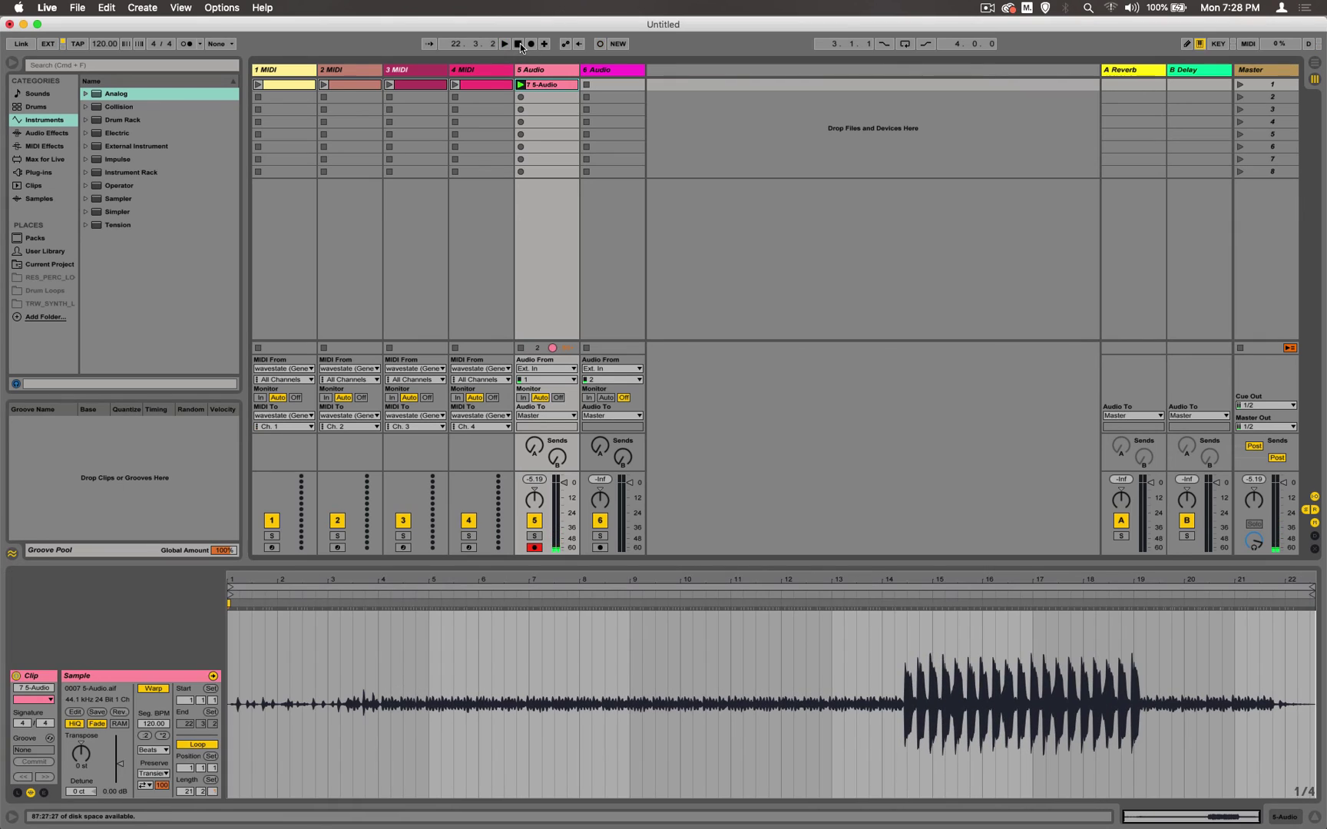